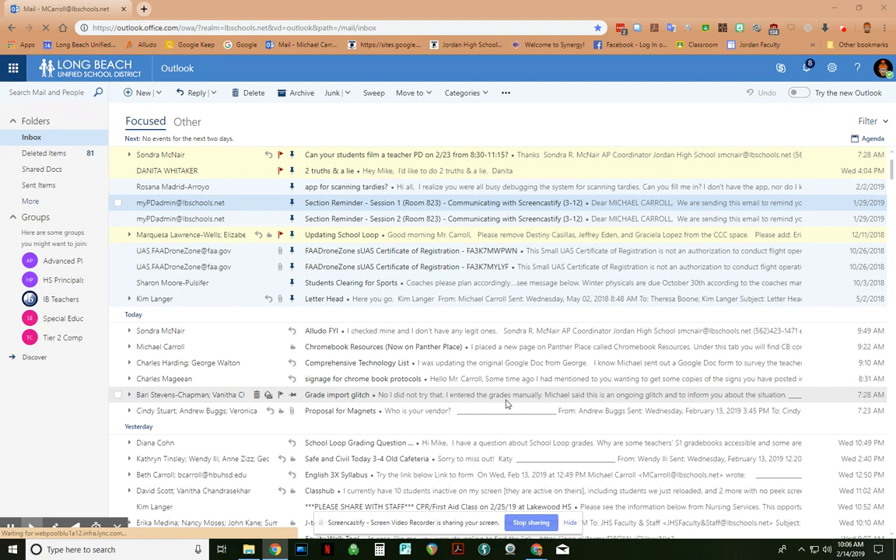
Open the "Section Reminder - Session 1" message and change the default response to Reply all.
{"action": "left_click", "coordinate": [446, 203]}
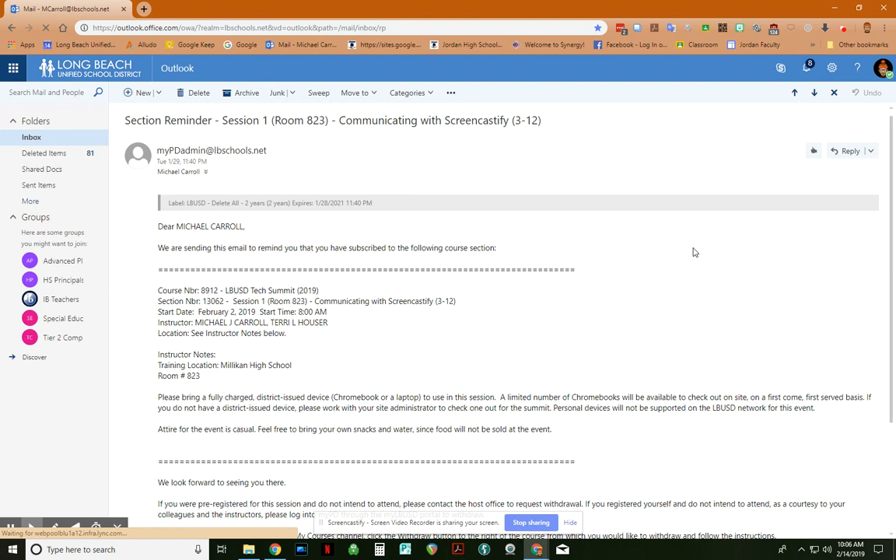
{"action": "left_click", "coordinate": [873, 152]}
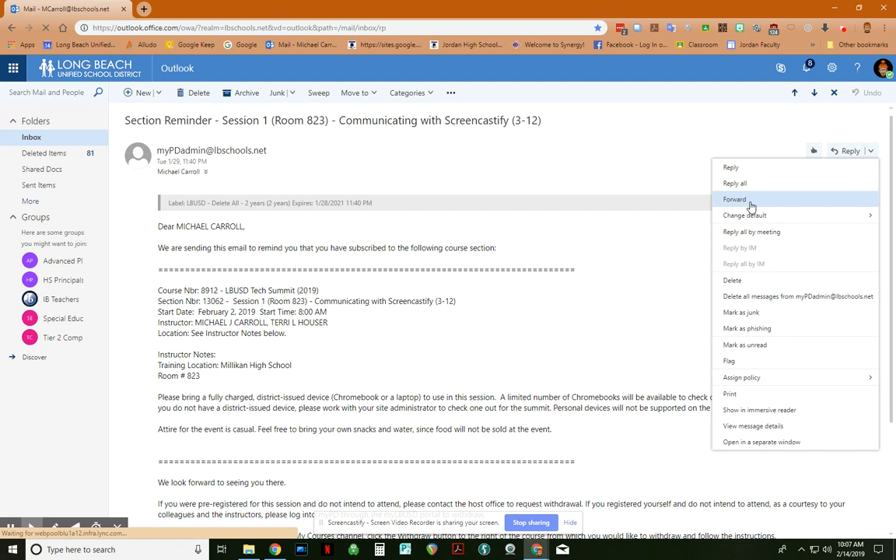
{"action": "mouse_move", "coordinate": [774, 218]}
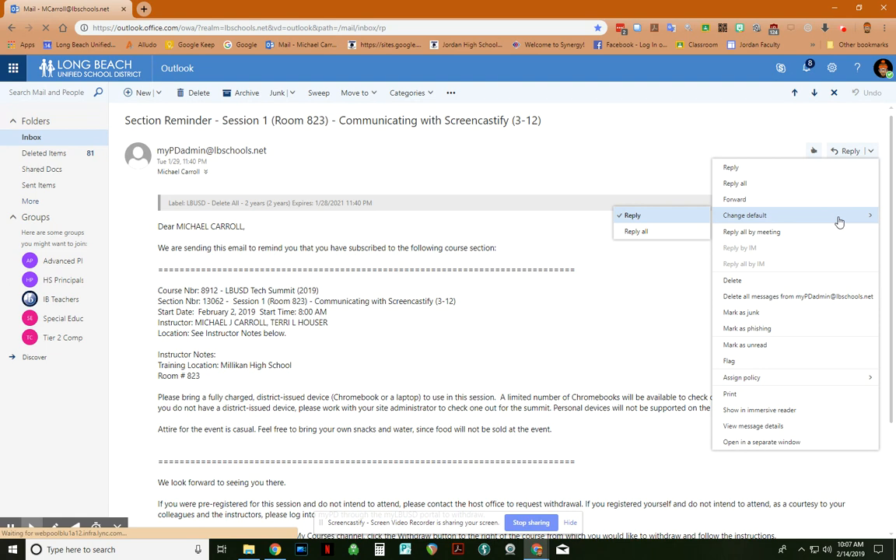
{"action": "left_click", "coordinate": [636, 231]}
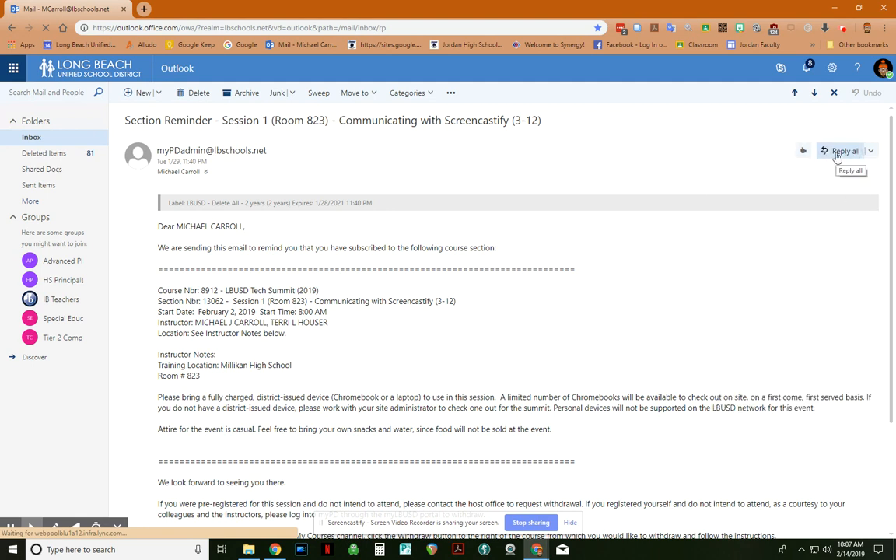
Set the message's default response back to Reply.
{"action": "left_click", "coordinate": [871, 153]}
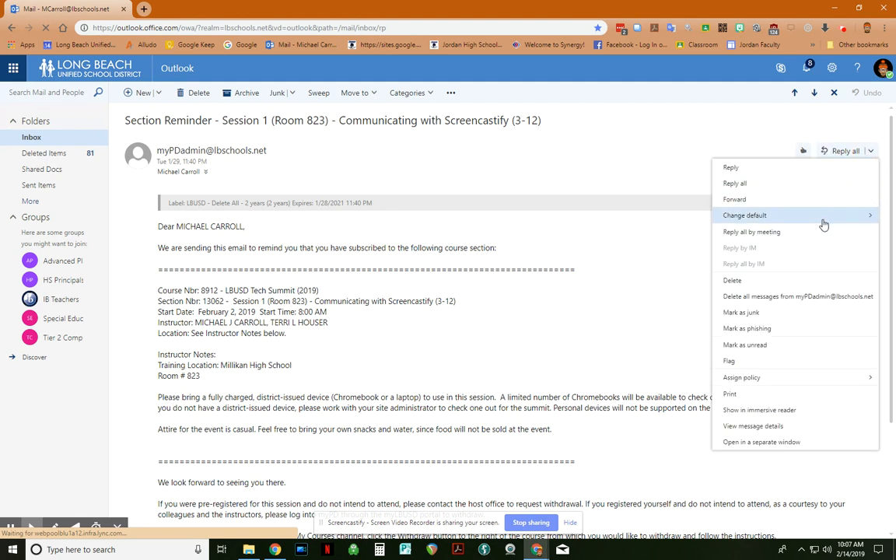
{"action": "mouse_move", "coordinate": [746, 215]}
{"action": "left_click", "coordinate": [699, 218]}
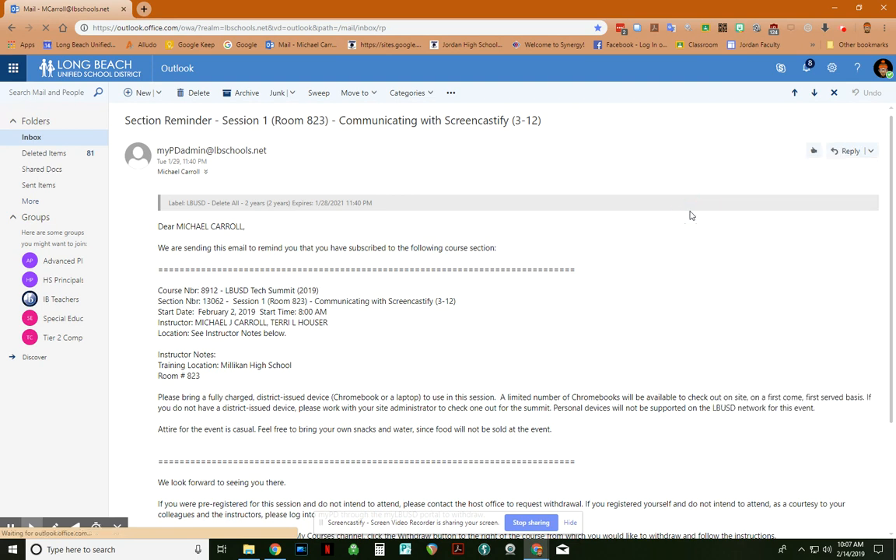
Examine the action options for the "Section Reminder - Session 1" message, both in the opened message and from the inbox list.
{"action": "left_click", "coordinate": [871, 153]}
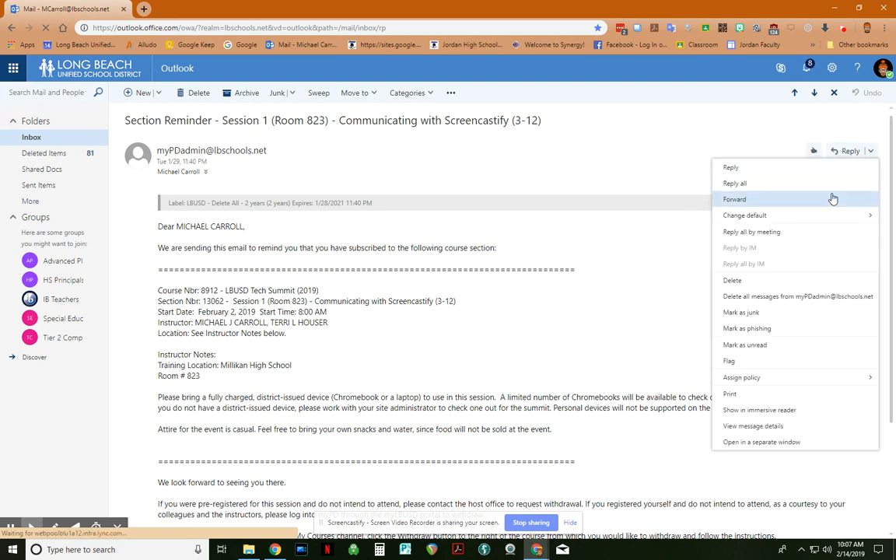
{"action": "left_click", "coordinate": [675, 184]}
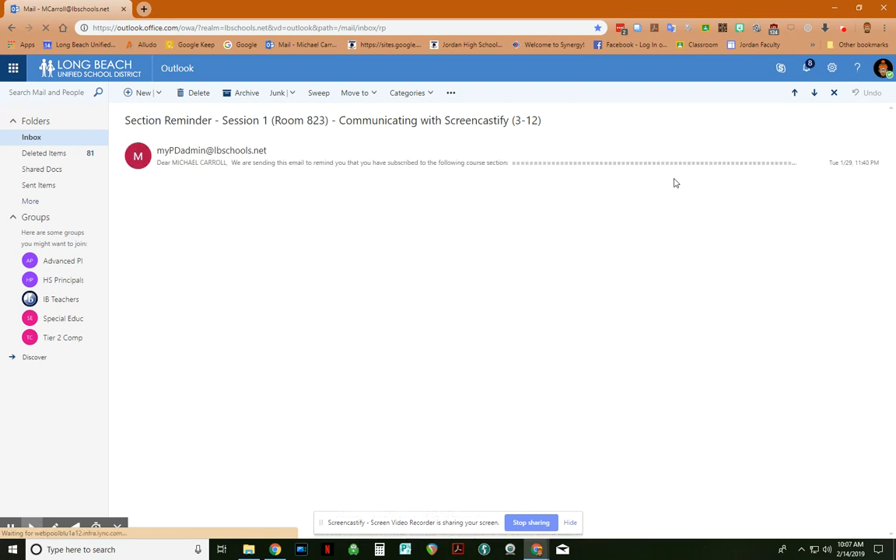
{"action": "left_click", "coordinate": [345, 164]}
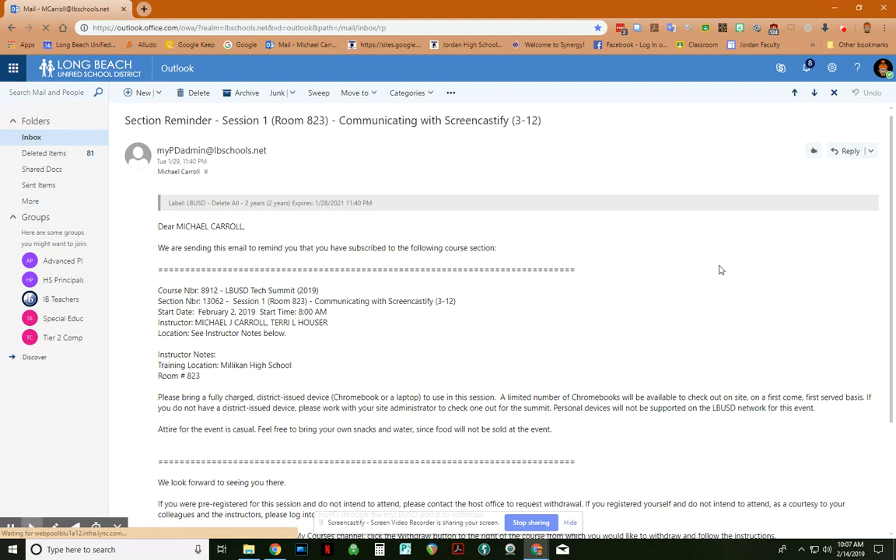
{"action": "left_click", "coordinate": [12, 28]}
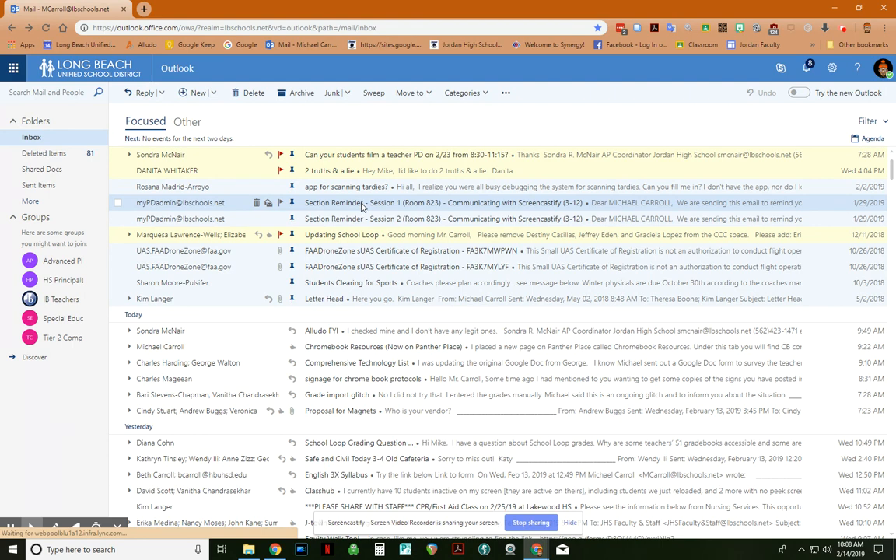
{"action": "left_click", "coordinate": [362, 204]}
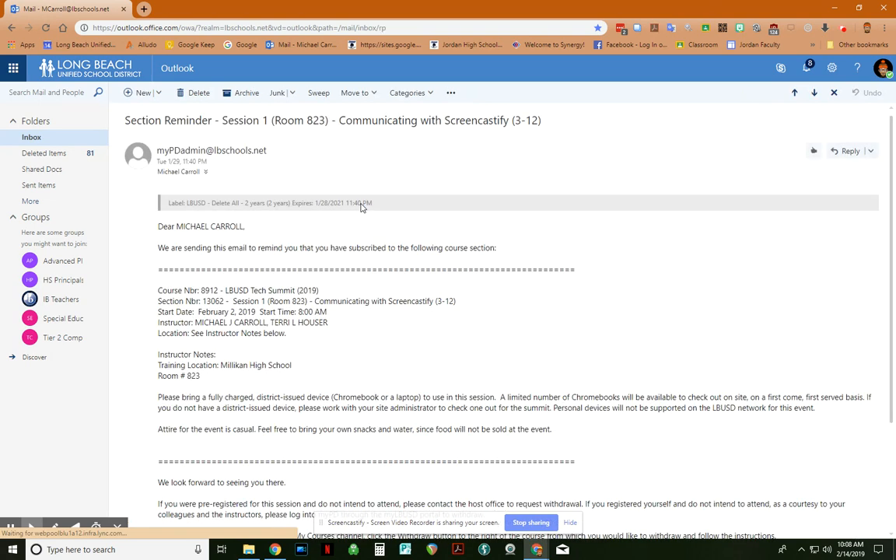
{"action": "left_click", "coordinate": [870, 151]}
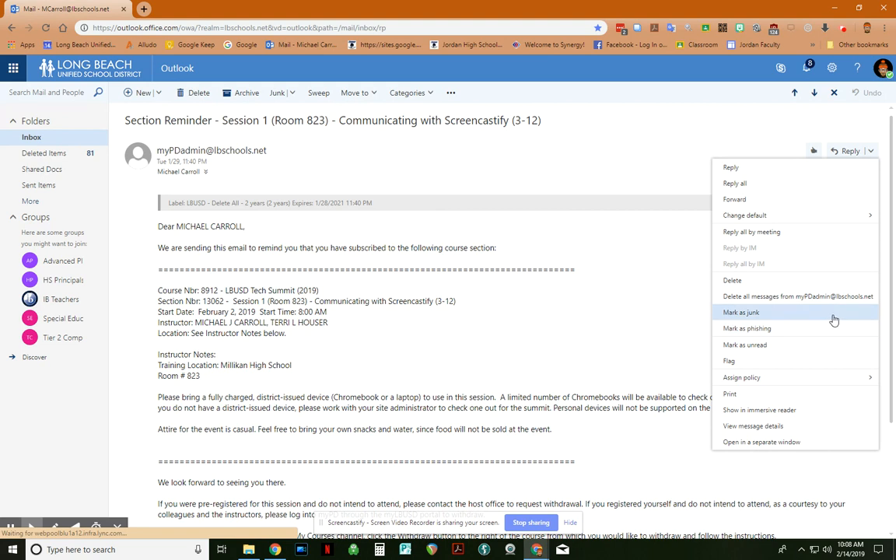
{"action": "left_click", "coordinate": [589, 180]}
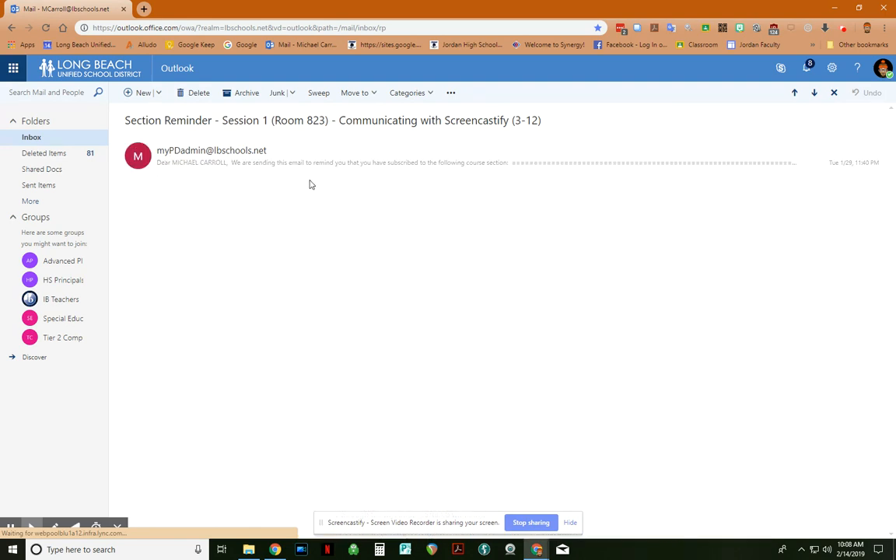
{"action": "left_click", "coordinate": [31, 138]}
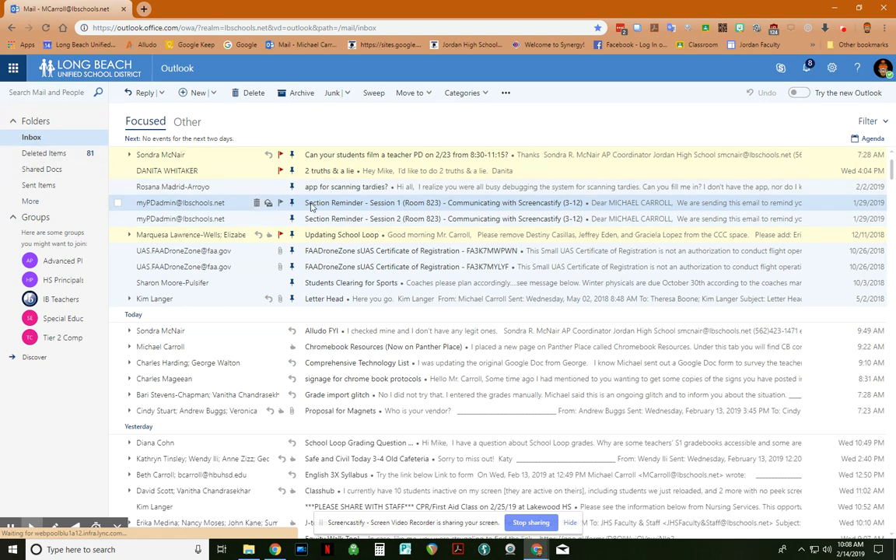
{"action": "right_click", "coordinate": [204, 205]}
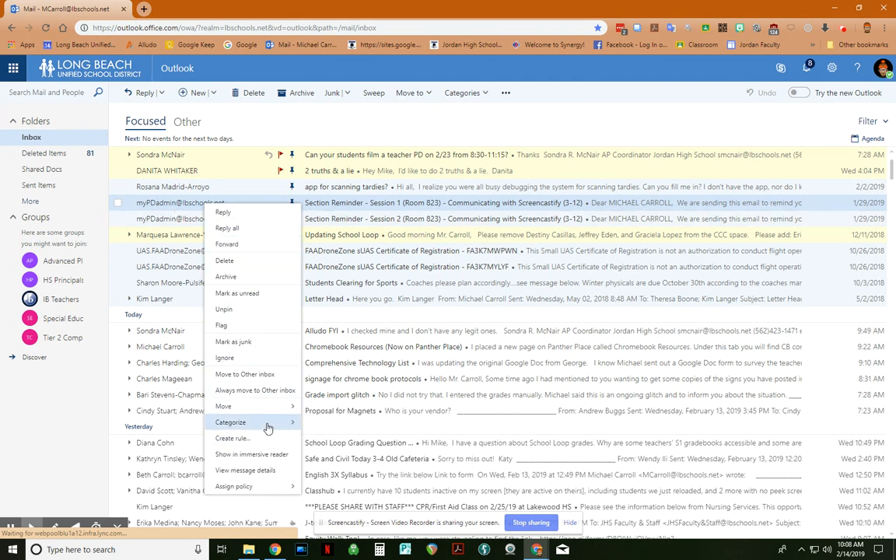
{"action": "left_click", "coordinate": [52, 417]}
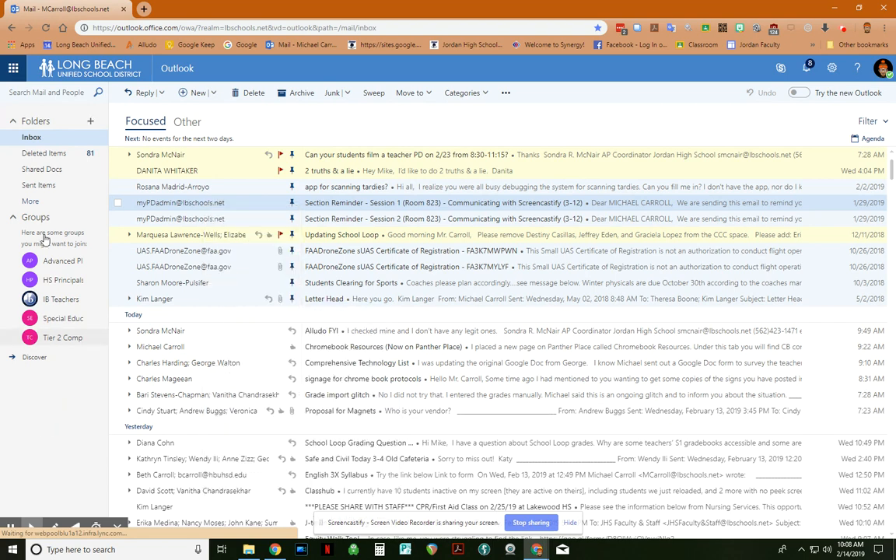
Expand the full folder list, view the Alludo Tasks folder, and return to the Inbox.
{"action": "left_click", "coordinate": [30, 203]}
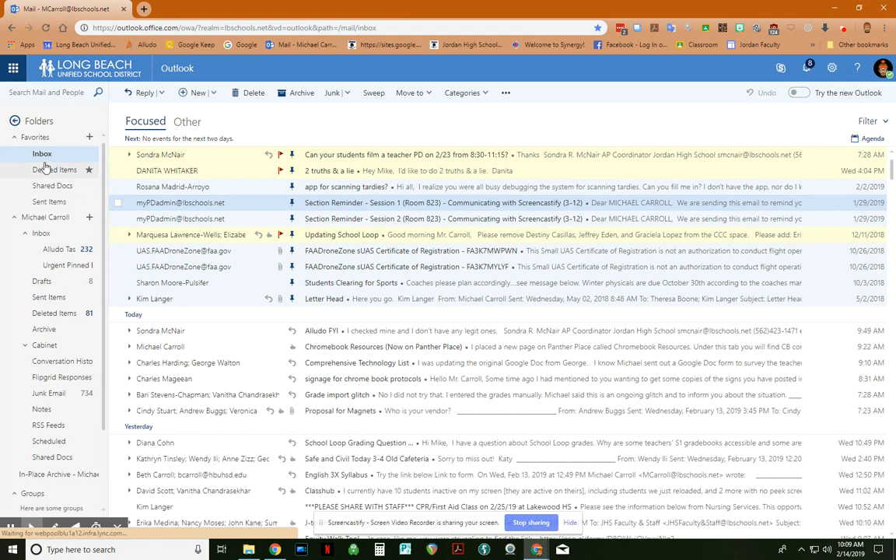
{"action": "left_click", "coordinate": [72, 252]}
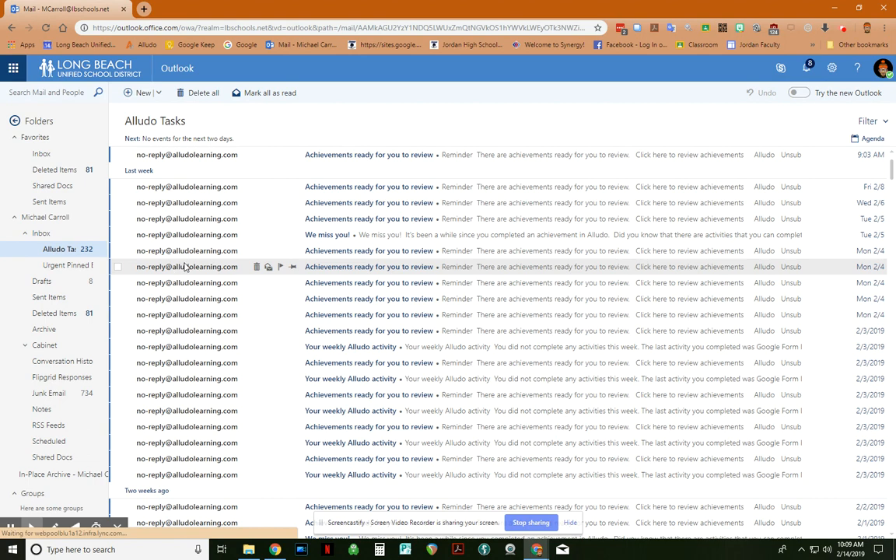
{"action": "left_click", "coordinate": [51, 157]}
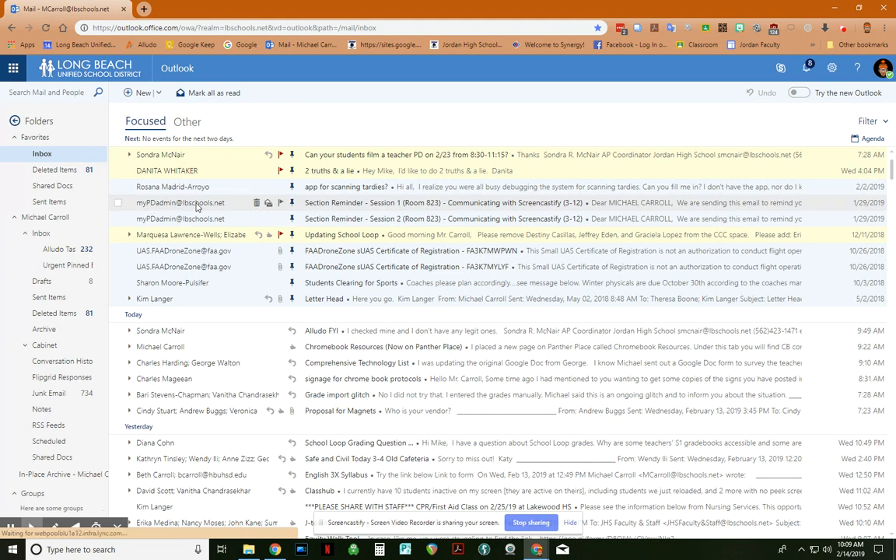
Create a new inbox rule from the "Section Reminder - Session 1" message and clear its subject-words condition to "Select one".
{"action": "right_click", "coordinate": [197, 204]}
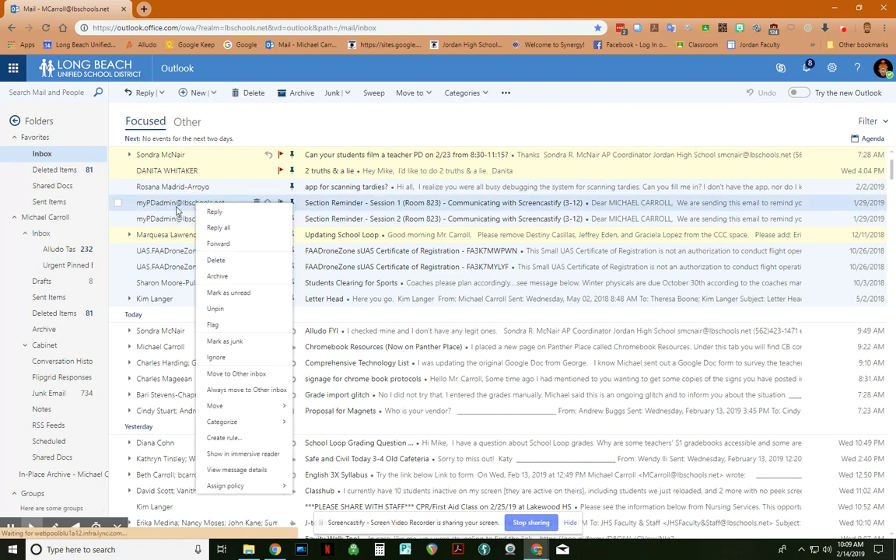
{"action": "left_click", "coordinate": [231, 438]}
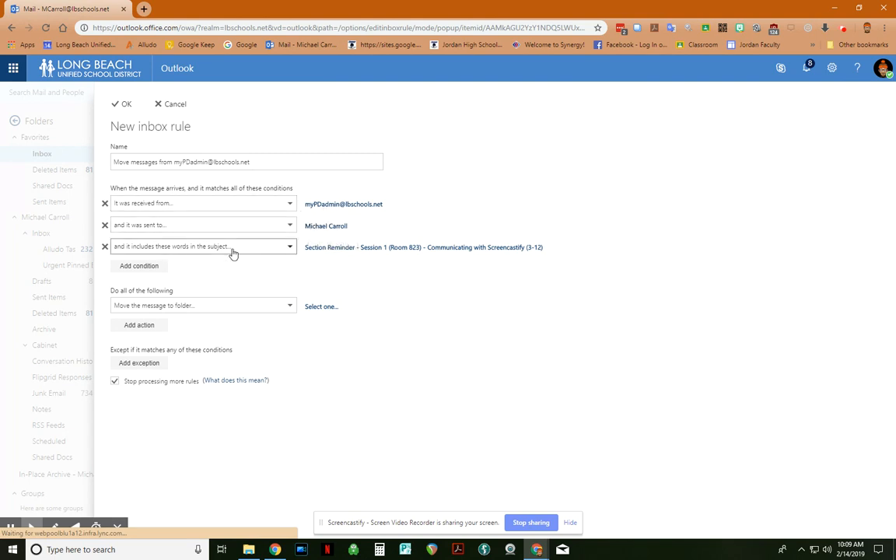
{"action": "left_click", "coordinate": [288, 248]}
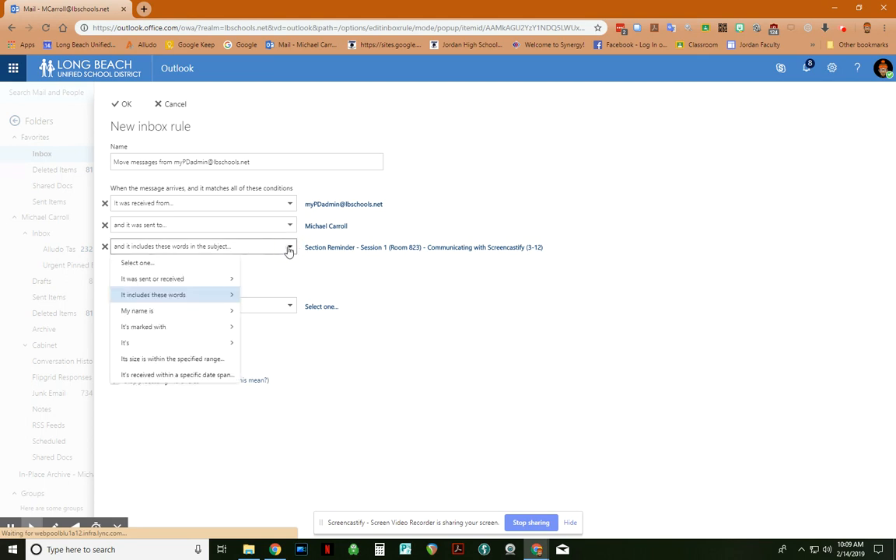
{"action": "left_click", "coordinate": [208, 264]}
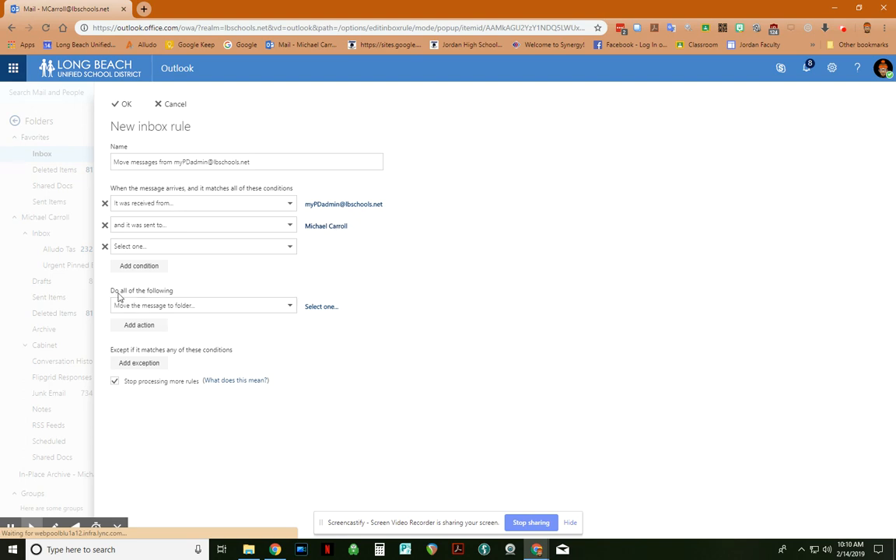
Review the rule's move, copy or delete choices, keep "Move the message to folder", and add a second, blank action.
{"action": "left_click", "coordinate": [288, 305]}
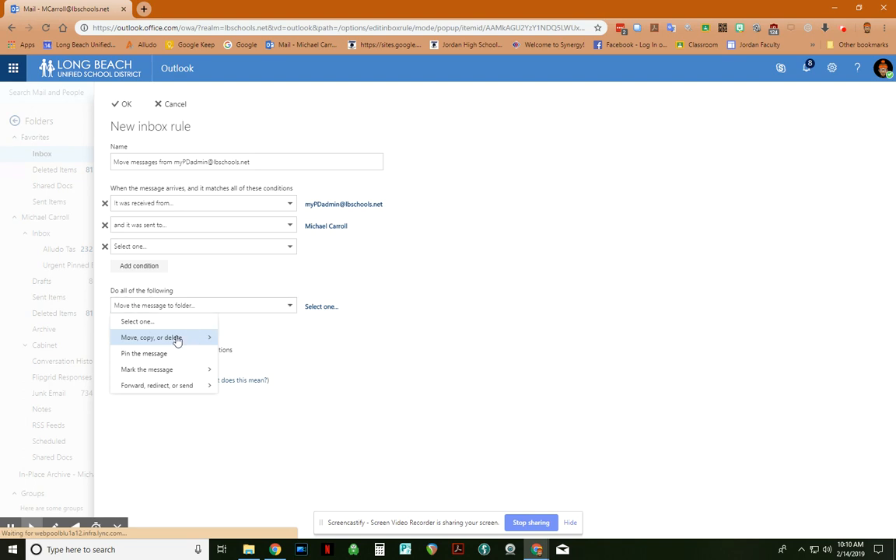
{"action": "mouse_move", "coordinate": [178, 343]}
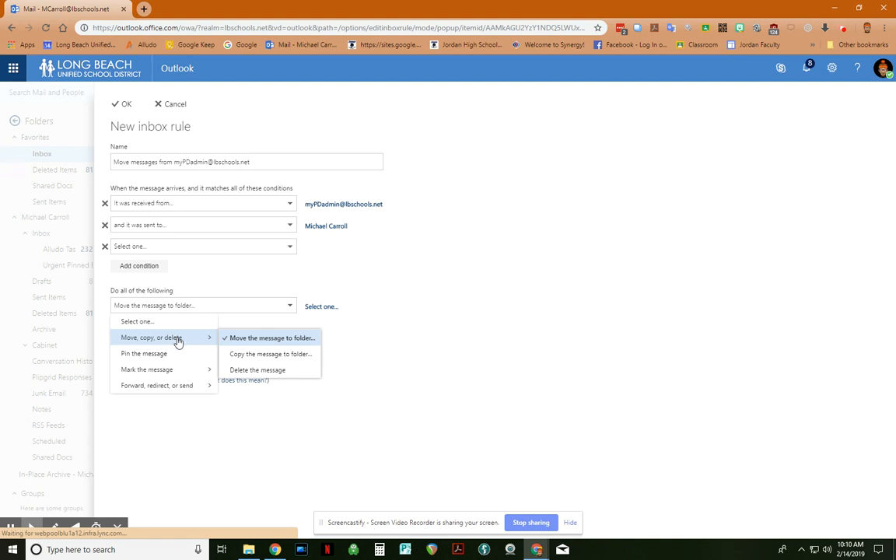
{"action": "left_click", "coordinate": [375, 337]}
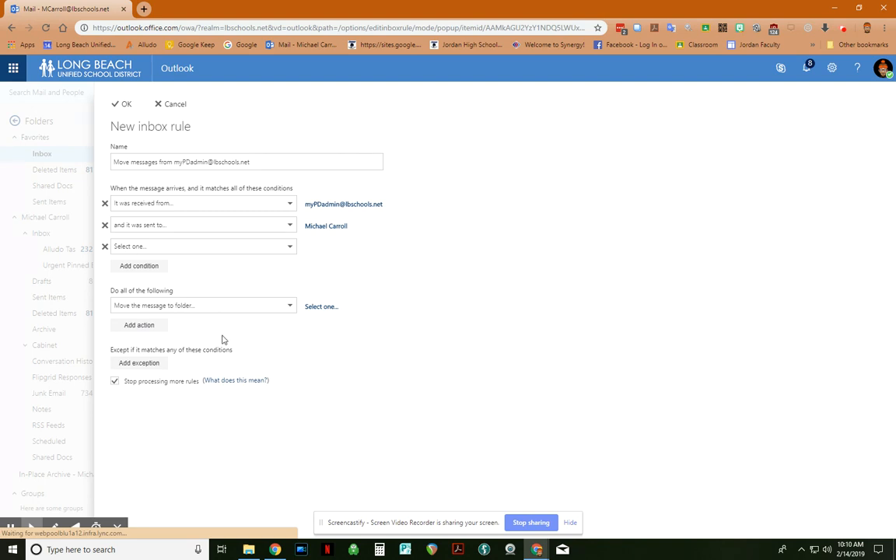
{"action": "left_click", "coordinate": [139, 327]}
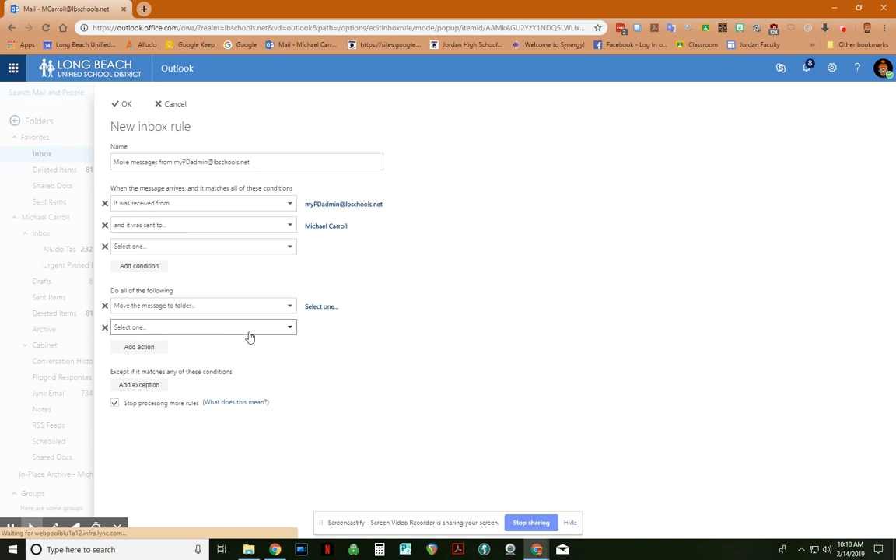
Browse the destination folders for the rule's move action, then cancel the folder selection.
{"action": "left_click", "coordinate": [324, 306]}
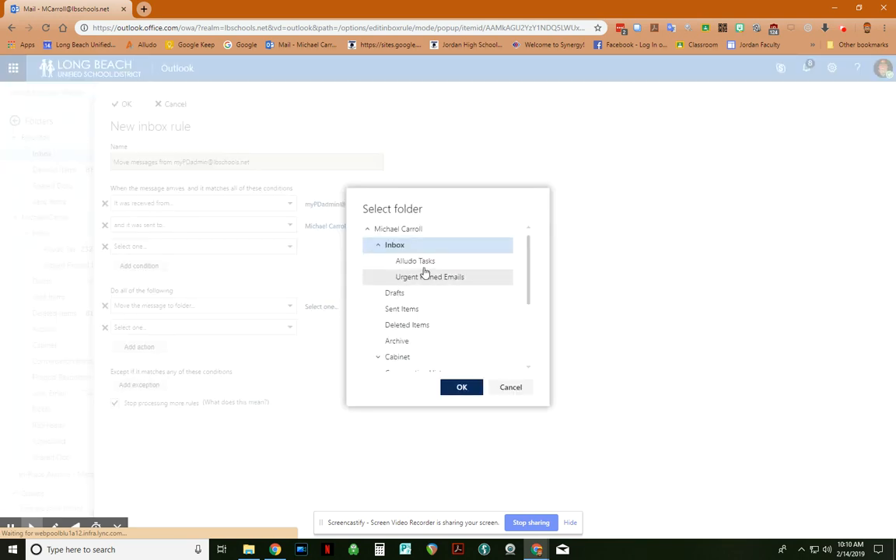
{"action": "left_click", "coordinate": [528, 271]}
{"action": "left_click_drag", "start_coordinate": [528, 273], "coordinate": [527, 327]}
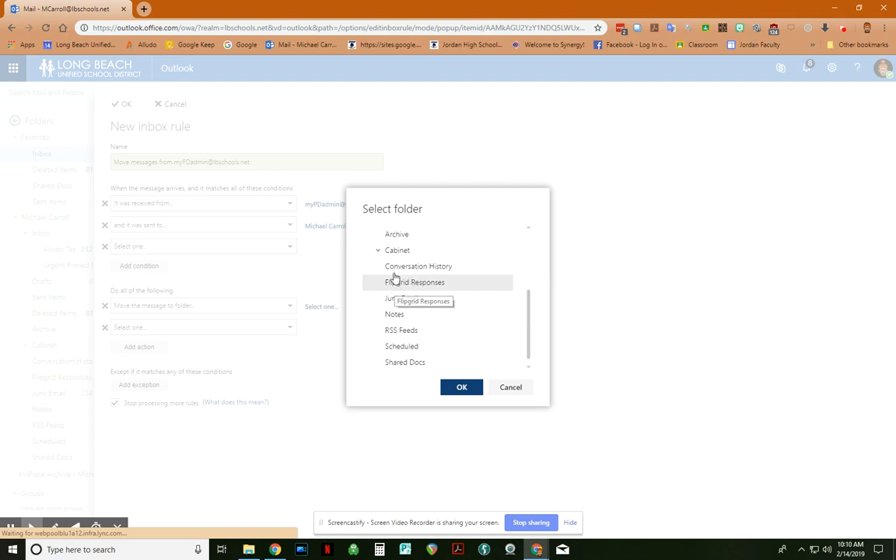
{"action": "left_click", "coordinate": [510, 386]}
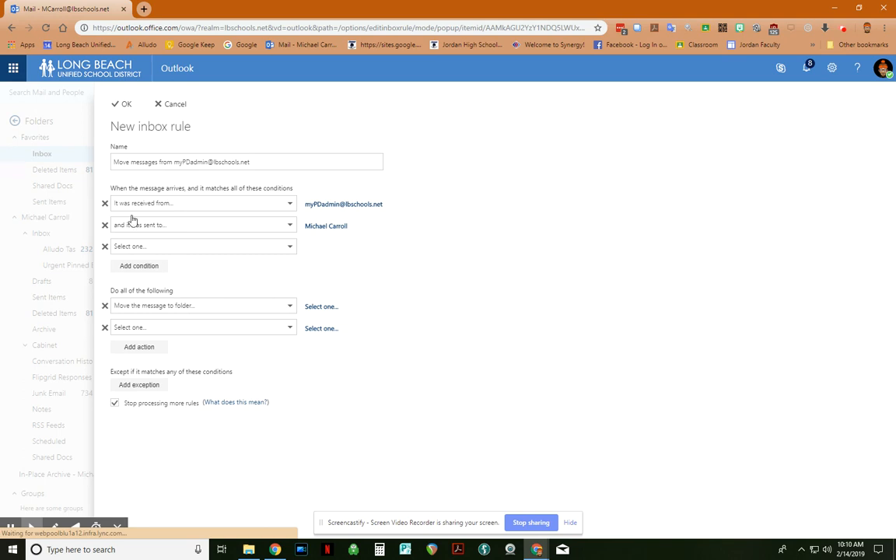
Try to save the new inbox rule, then discard it and return to the inbox.
{"action": "left_click", "coordinate": [121, 106]}
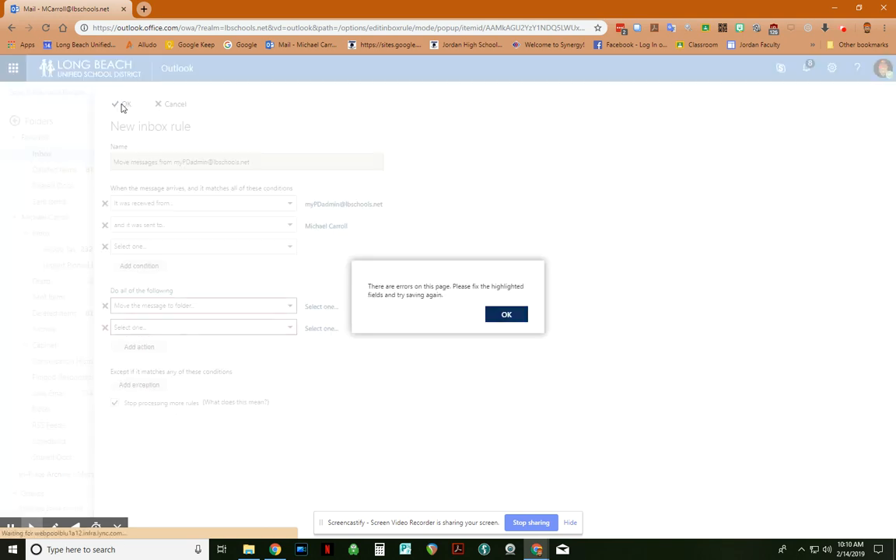
{"action": "left_click", "coordinate": [501, 315]}
{"action": "left_click", "coordinate": [170, 103]}
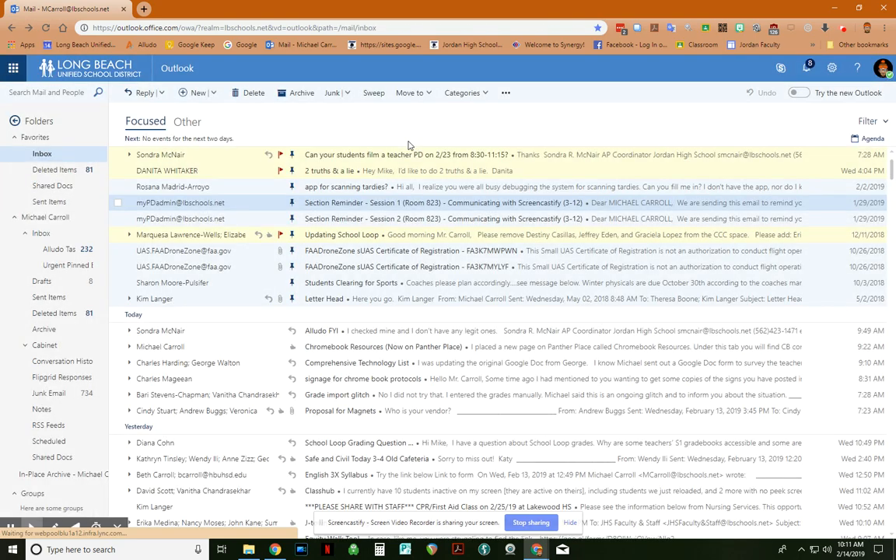